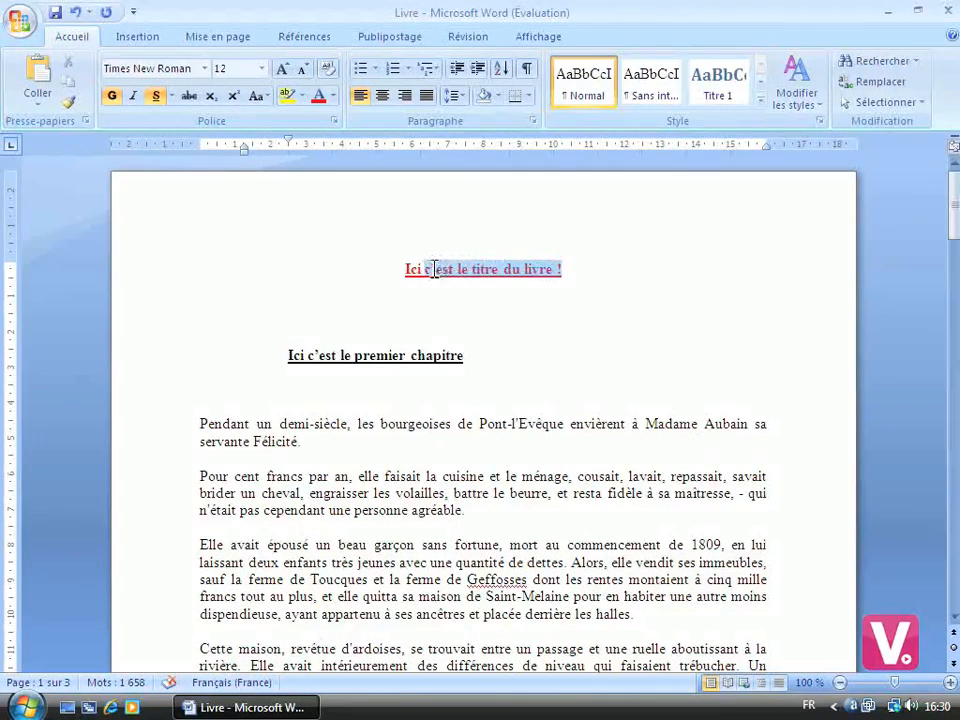
Save the formatting of the book title "Ici c'est le titre du livre !" as a new quick style named "Titre personnalisé"
{"action": "left_click_drag", "start_coordinate": [404, 270], "coordinate": [396, 280]}
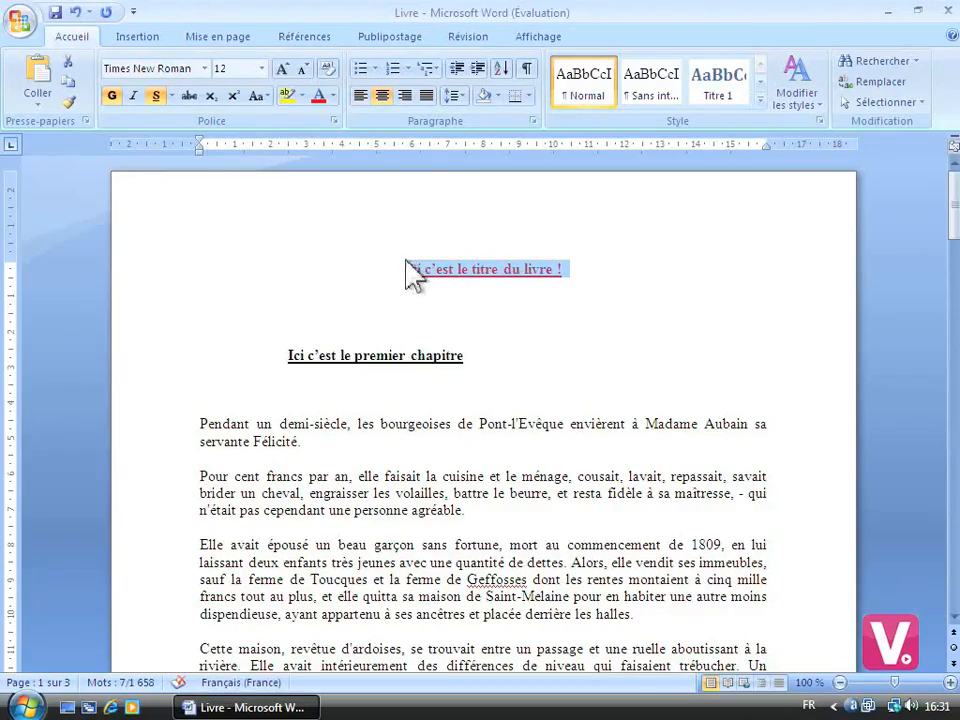
{"action": "left_click", "coordinate": [760, 100]}
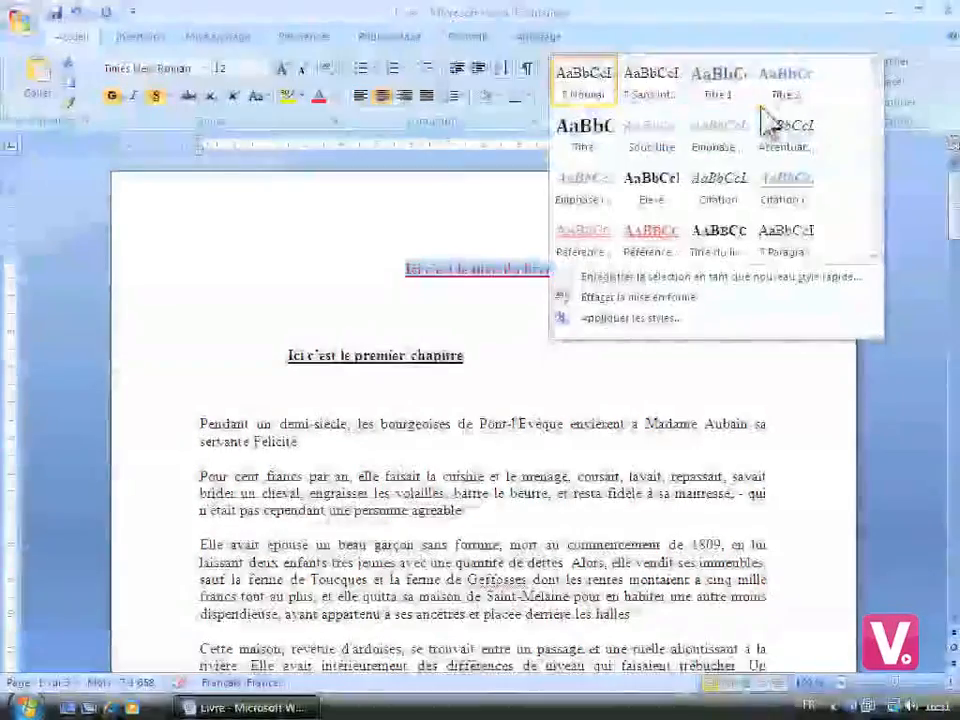
{"action": "left_click", "coordinate": [713, 287]}
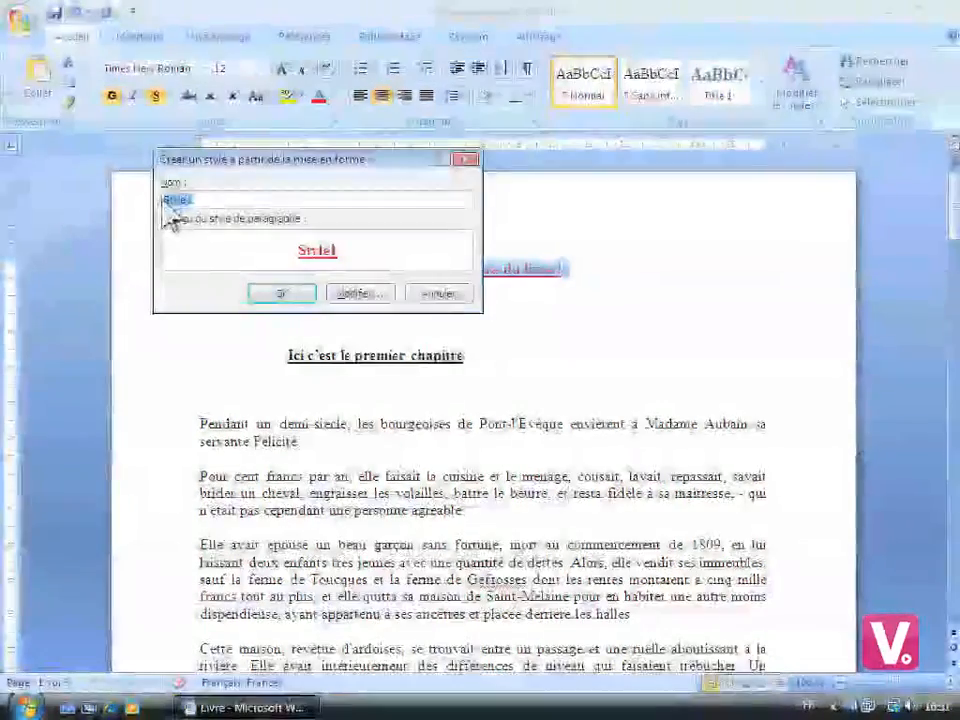
{"action": "type", "text": "Titre personnaliseé"}
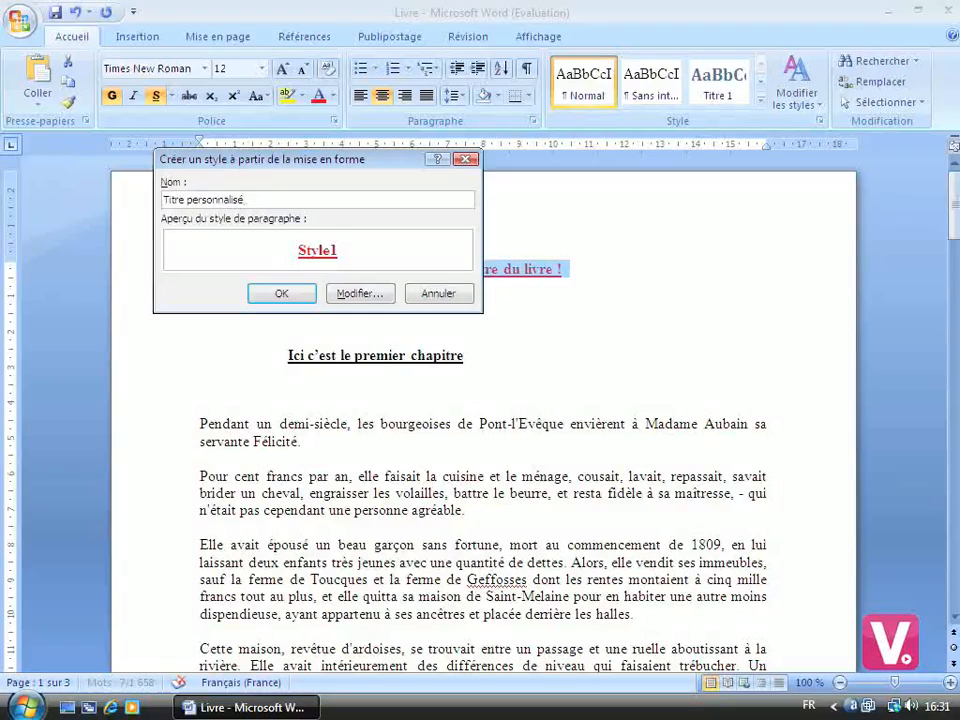
{"action": "left_click", "coordinate": [281, 296]}
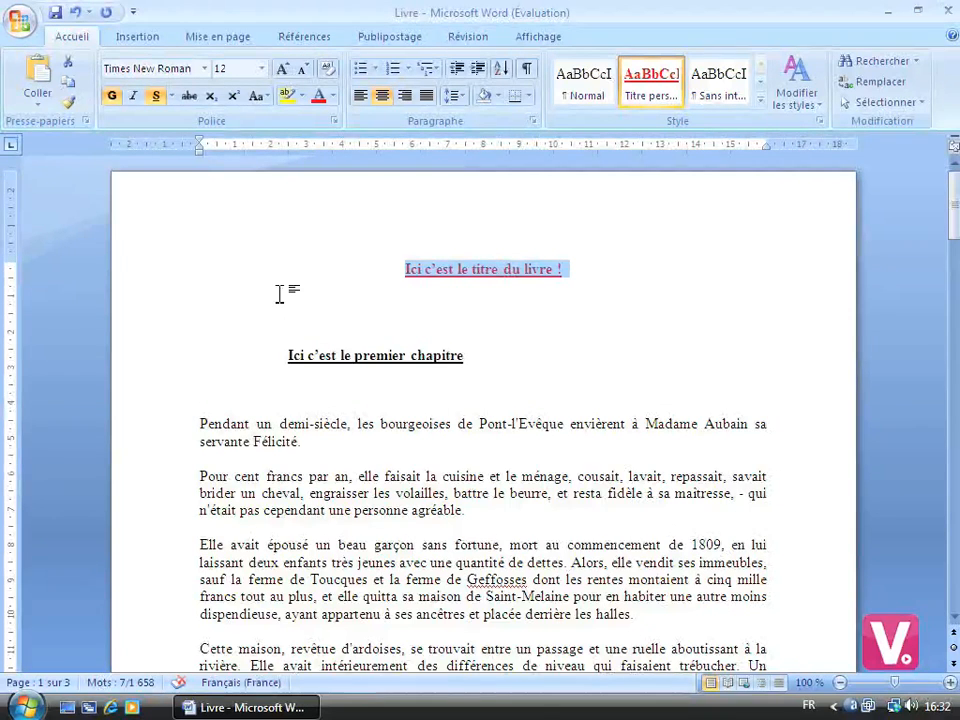
Clear all formatting from the book title and reapply the "Titre personnalisé" style to it
{"action": "left_click", "coordinate": [330, 68]}
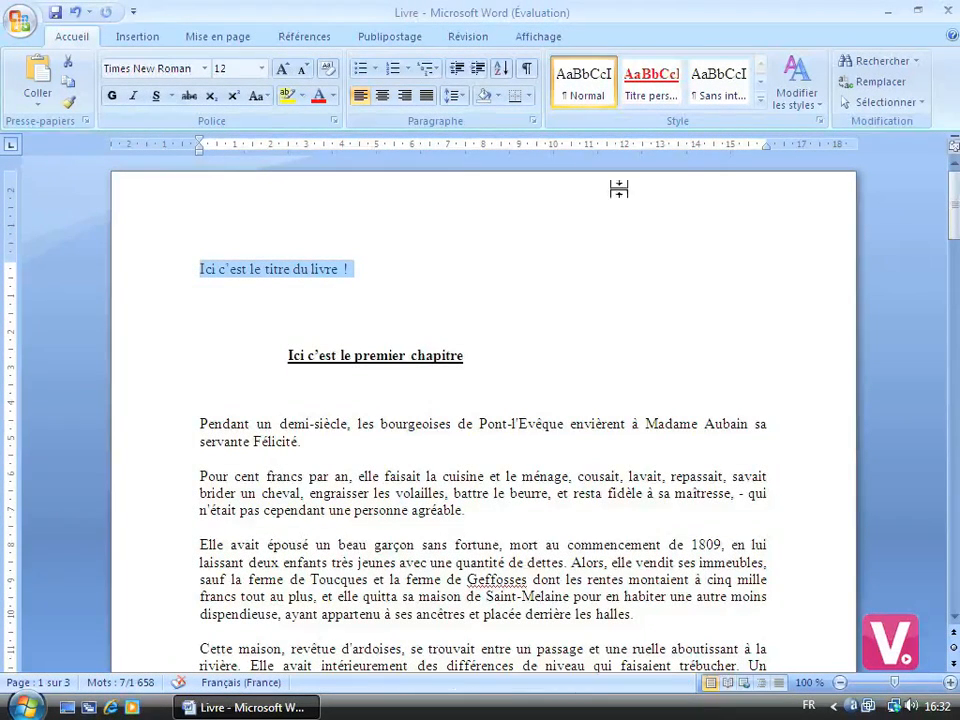
{"action": "left_click", "coordinate": [760, 102]}
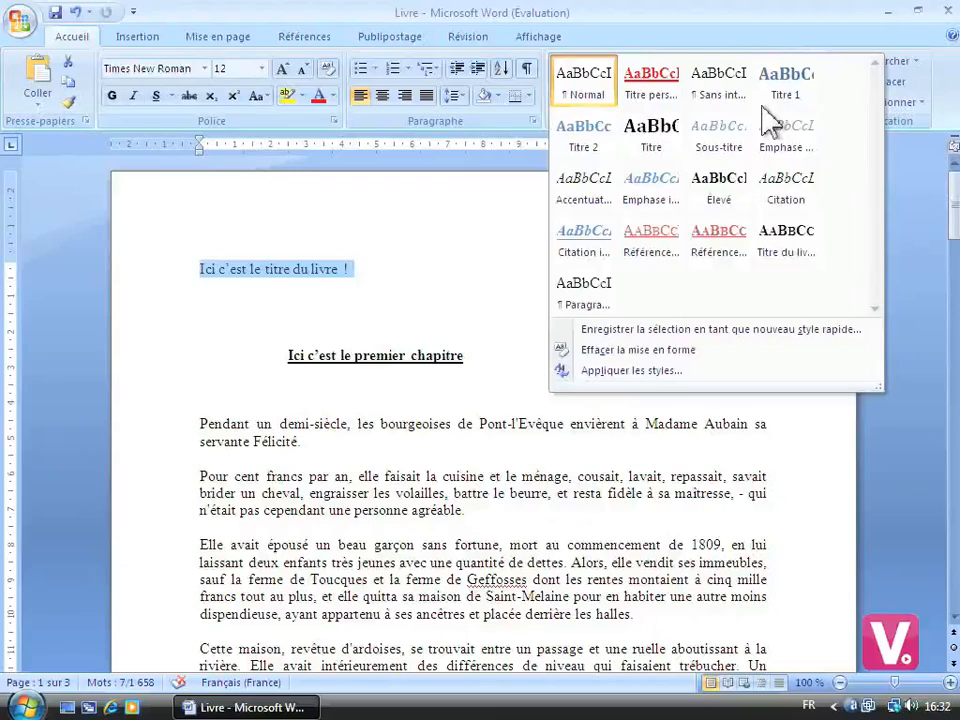
{"action": "left_click", "coordinate": [656, 90]}
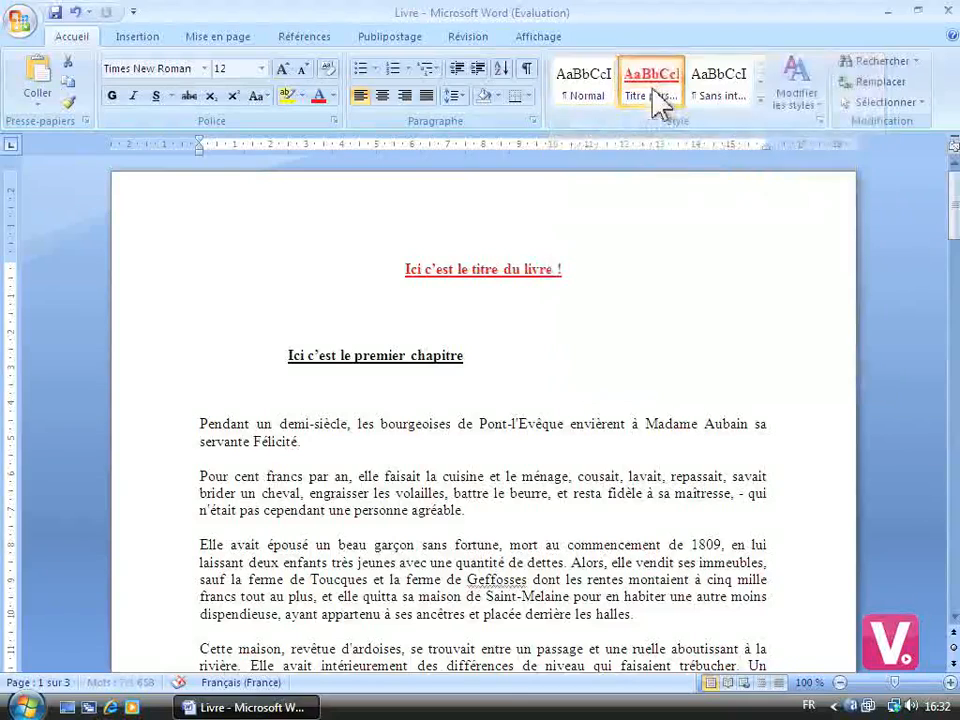
{"action": "left_click", "coordinate": [575, 276]}
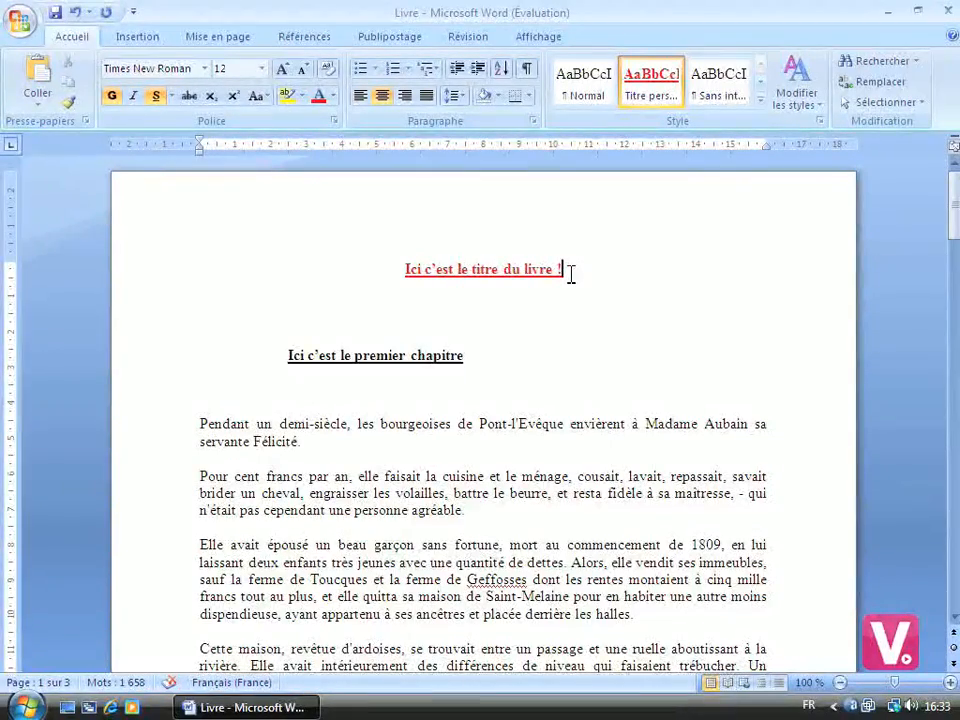
Open the Normal style for modification and set its font to Comic Sans MS
{"action": "left_click", "coordinate": [759, 103]}
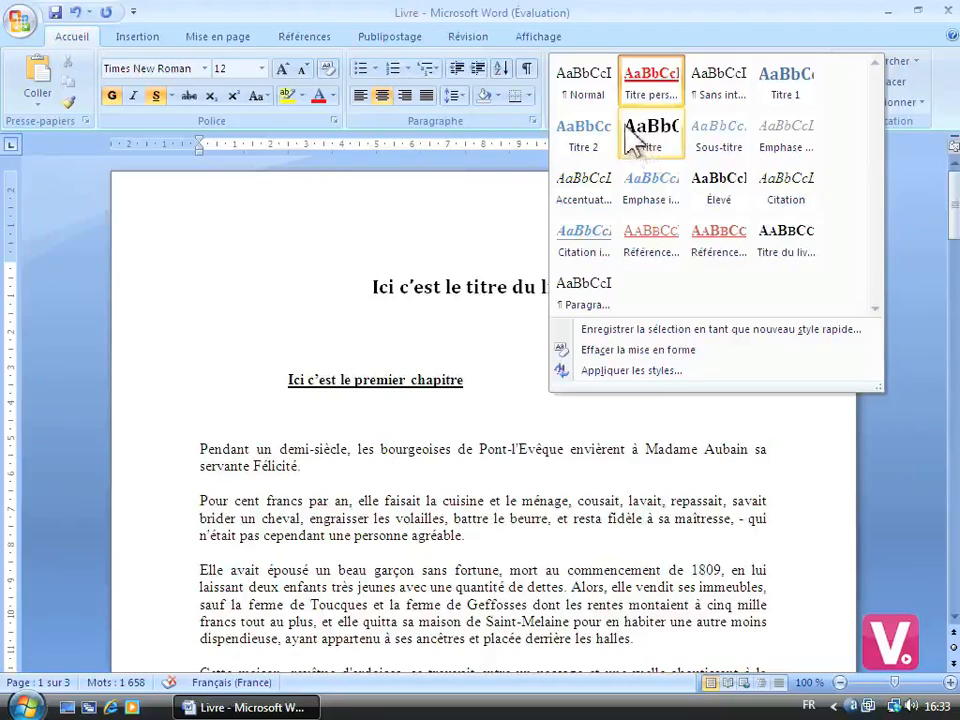
{"action": "right_click", "coordinate": [600, 92]}
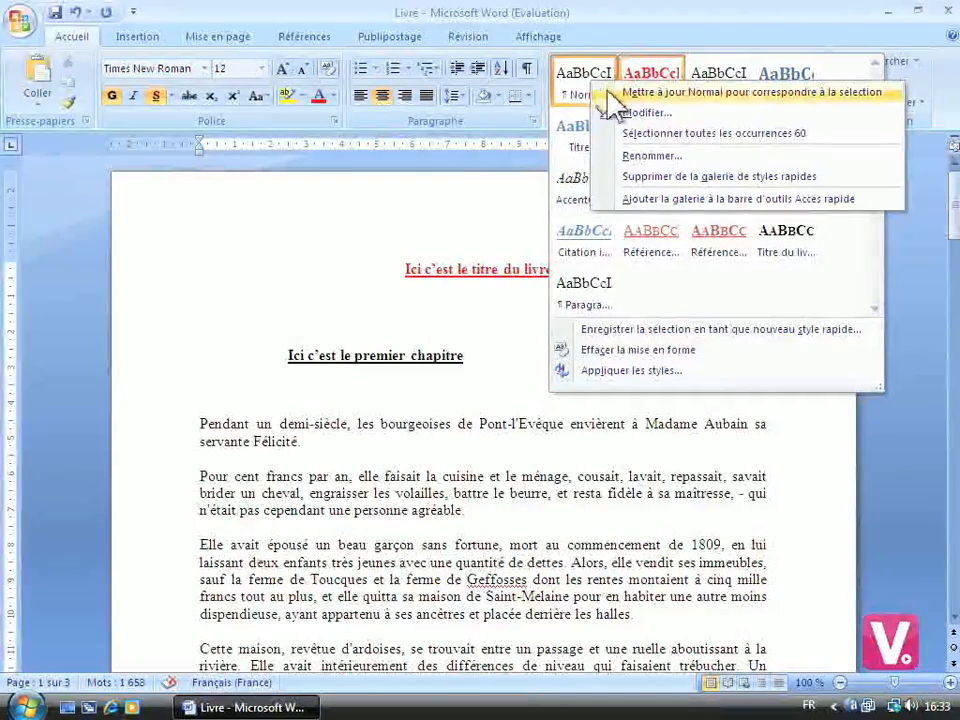
{"action": "left_click", "coordinate": [645, 112]}
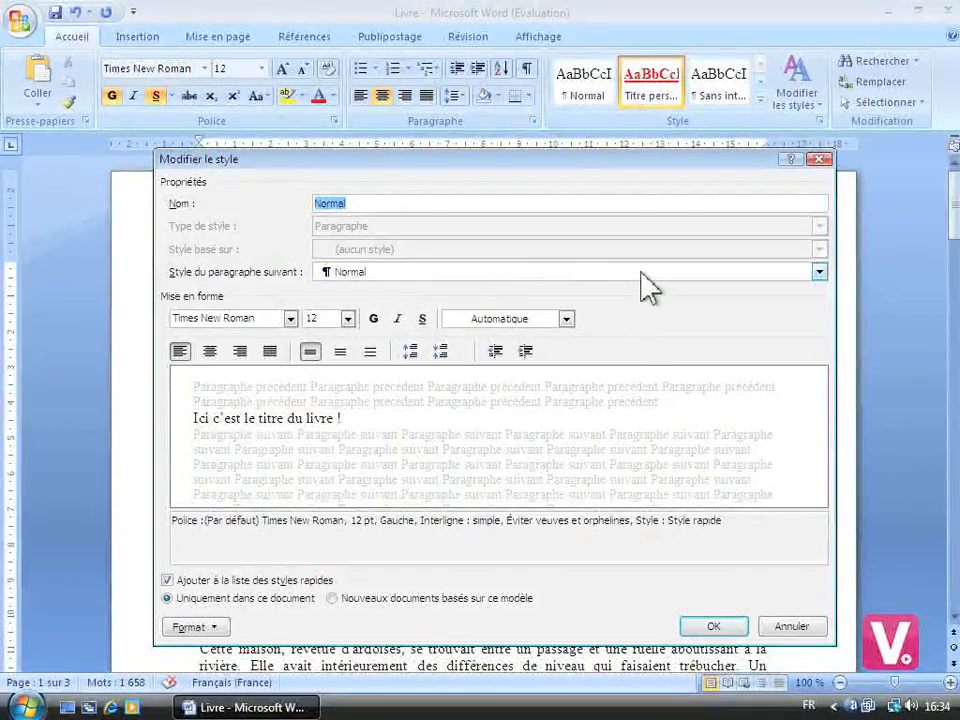
{"action": "left_click", "coordinate": [819, 273]}
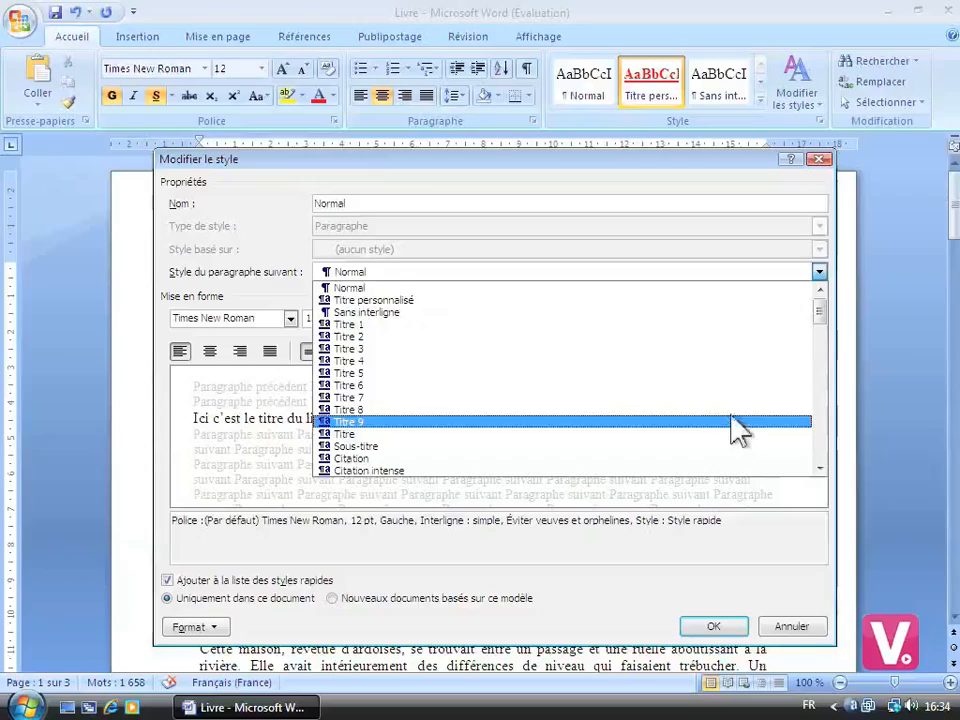
{"action": "left_click", "coordinate": [818, 276]}
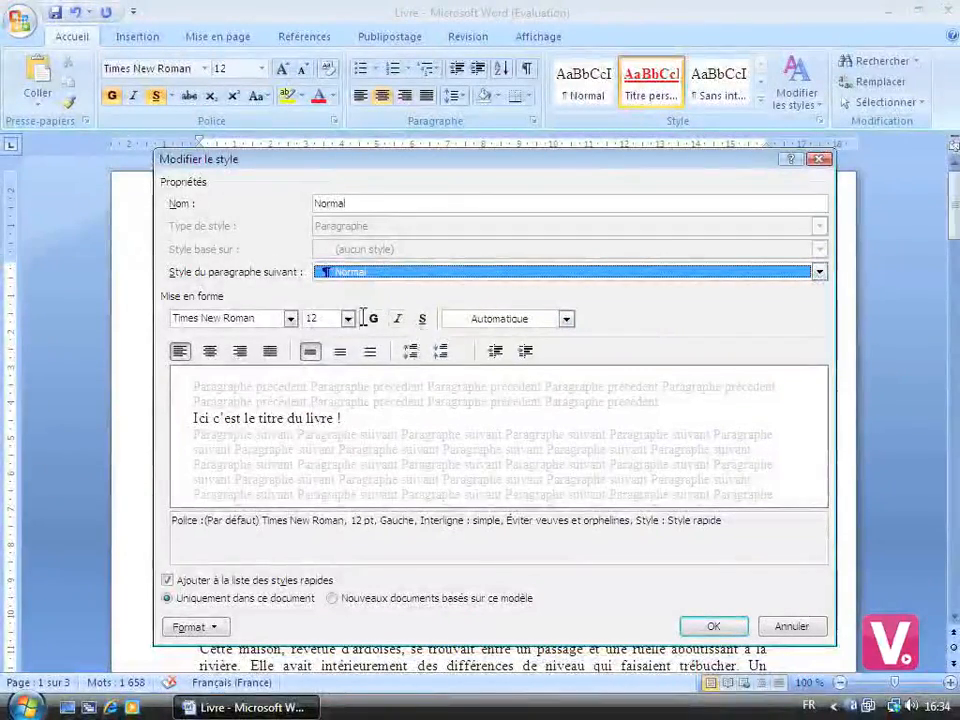
{"action": "left_click", "coordinate": [289, 318]}
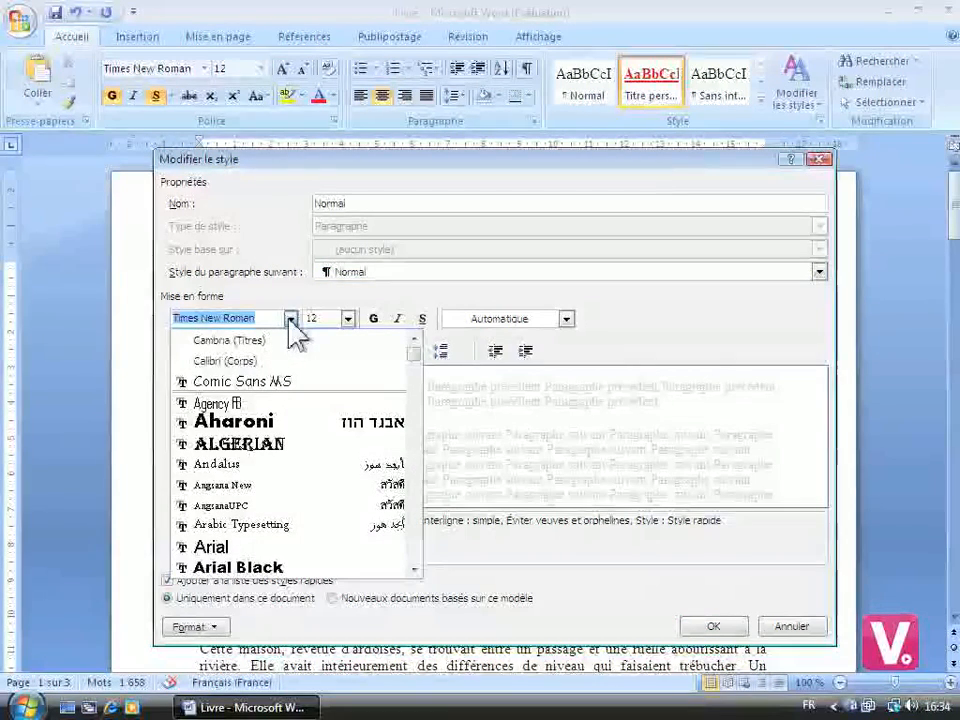
{"action": "left_click", "coordinate": [264, 387]}
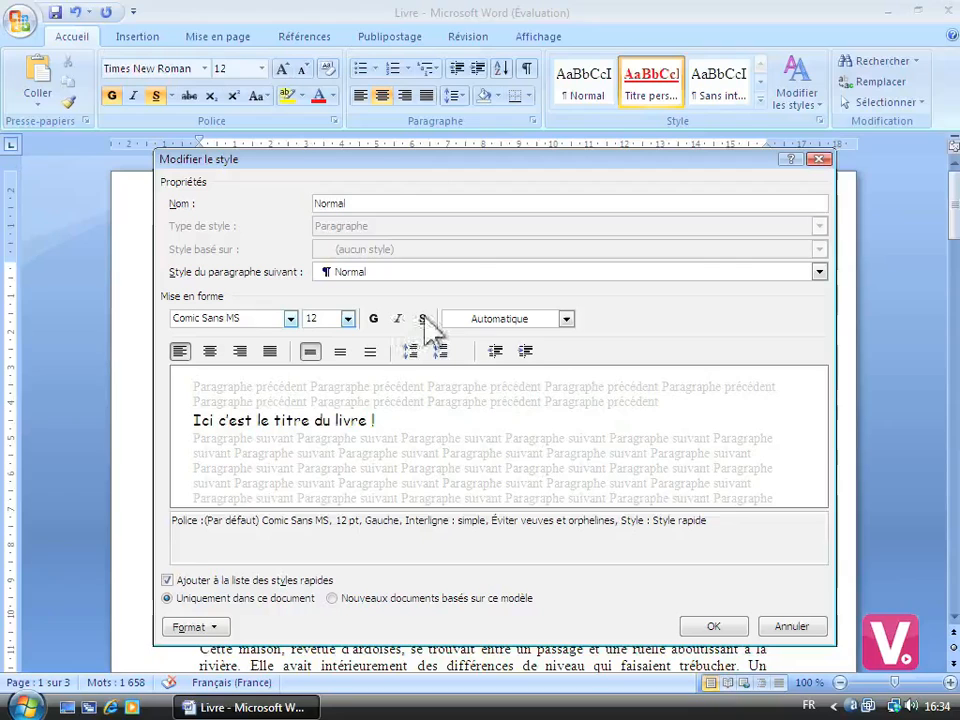
Set the Normal style's font colour to a blue shade of the Texte 2 theme colour and apply the style changes
{"action": "left_click", "coordinate": [458, 326]}
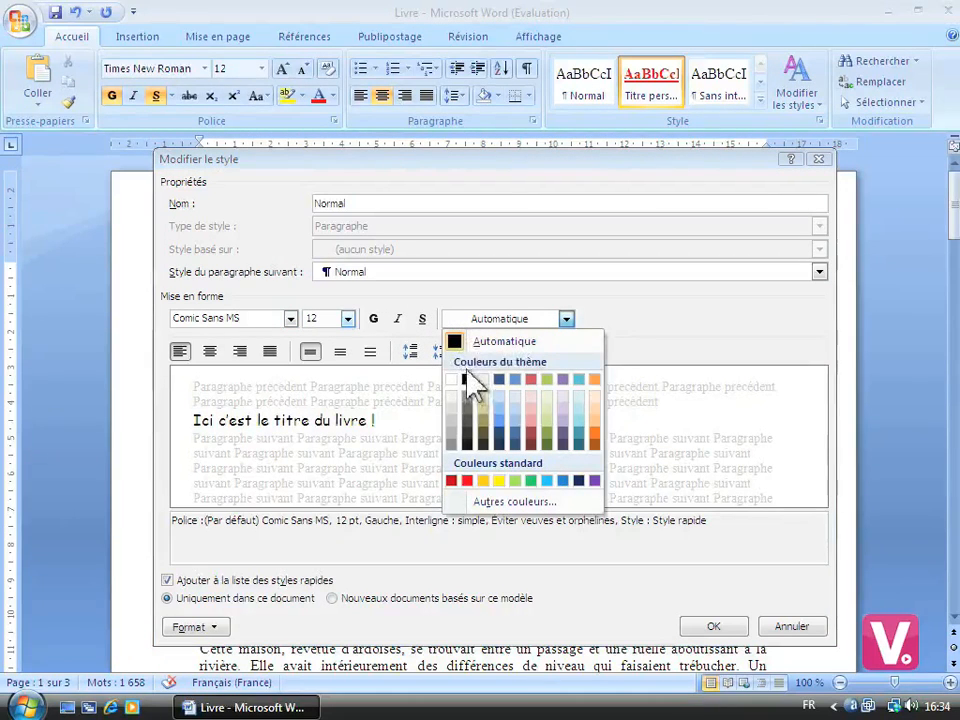
{"action": "left_click", "coordinate": [502, 428]}
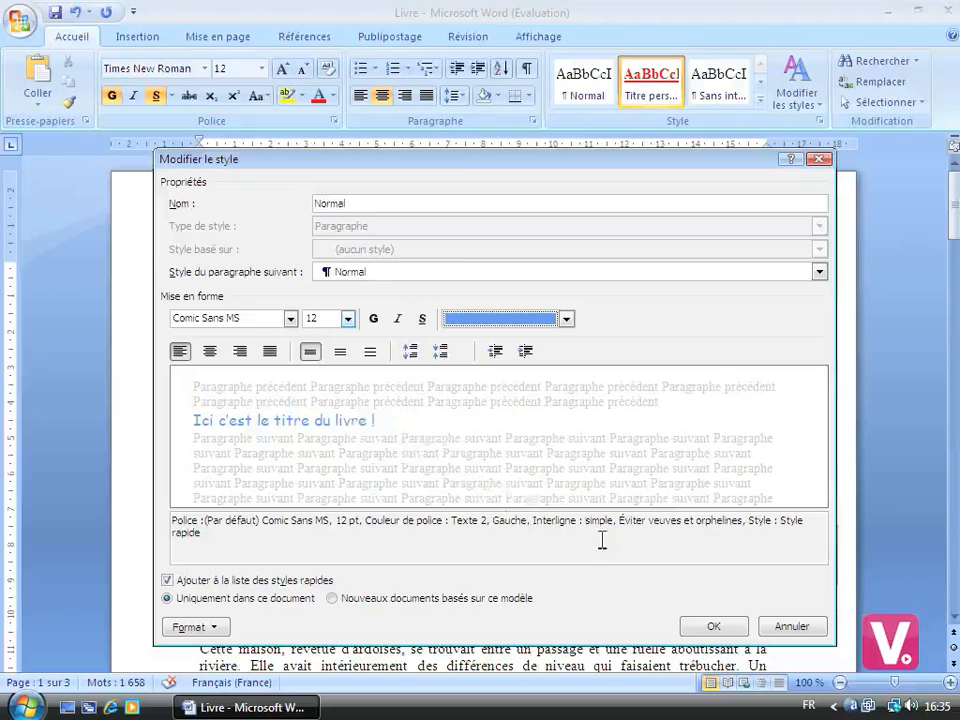
{"action": "left_click", "coordinate": [714, 626]}
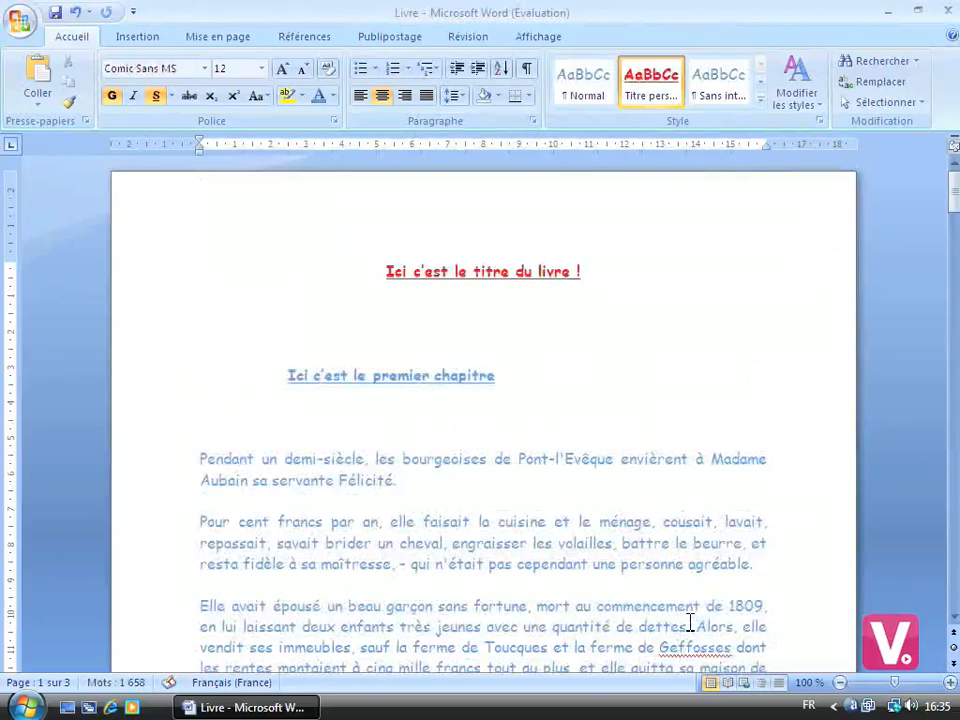
Apply the Titre 2 style to the heading "Ici c'est le deuxième chapitre"
{"action": "scroll", "coordinate": [561, 451], "scroll_direction": "down", "scroll_amount": 3}
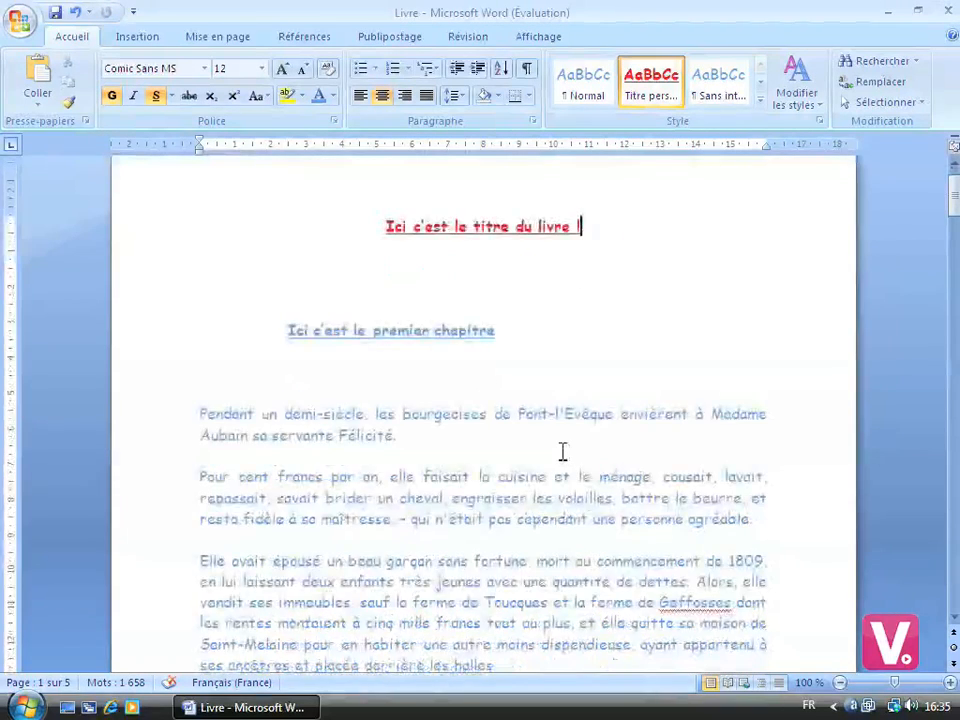
{"action": "scroll", "coordinate": [561, 451], "scroll_direction": "down", "scroll_amount": 4}
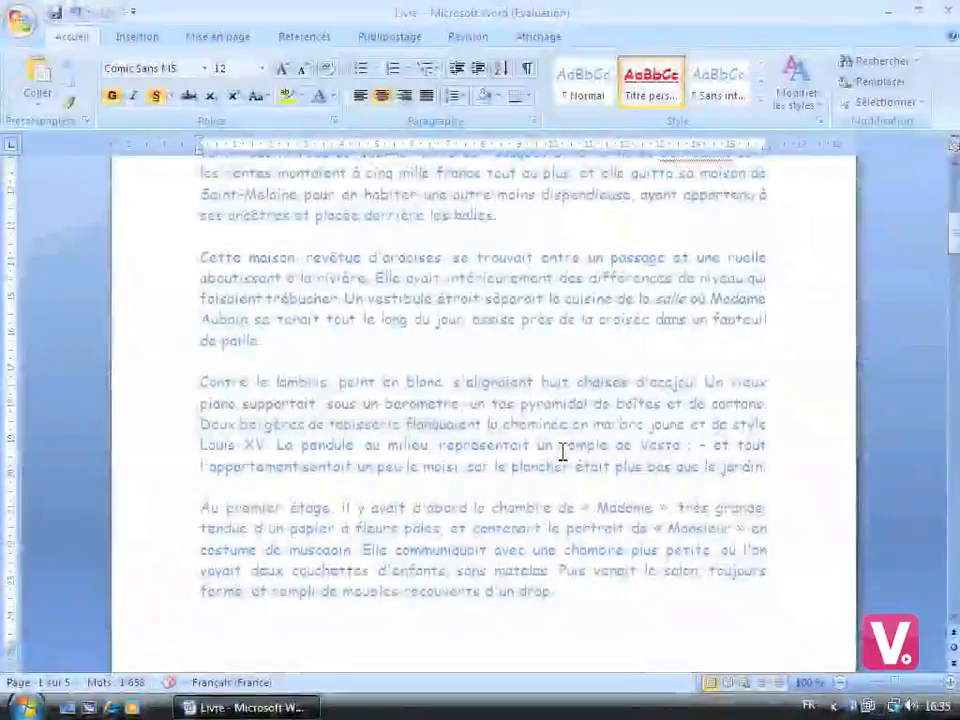
{"action": "scroll", "coordinate": [555, 449], "scroll_direction": "up", "scroll_amount": 1}
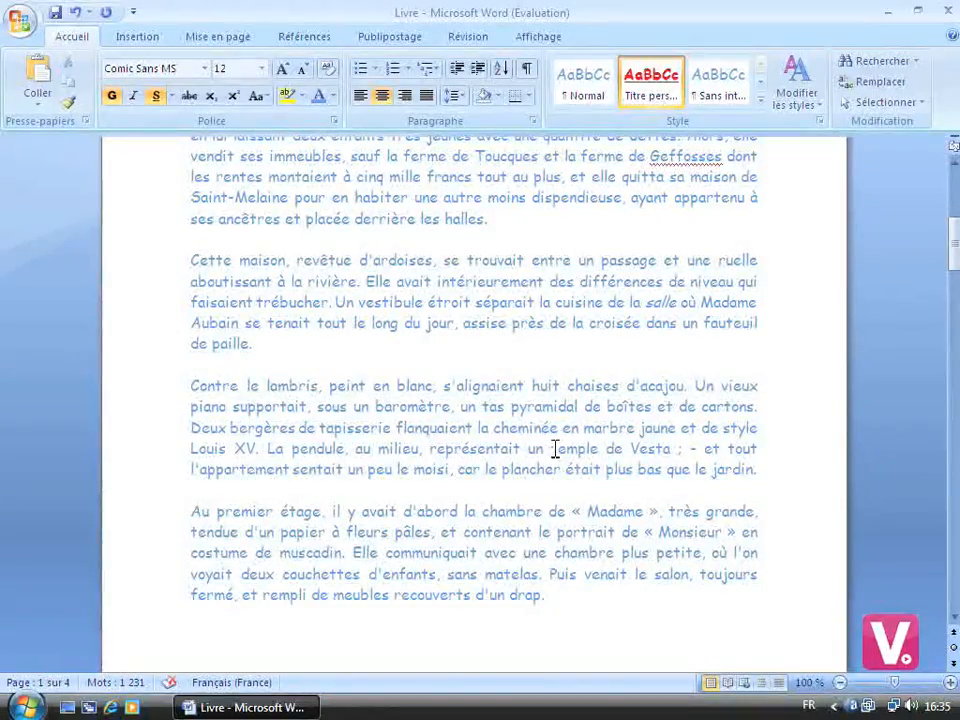
{"action": "scroll", "coordinate": [555, 449], "scroll_direction": "down", "scroll_amount": 4}
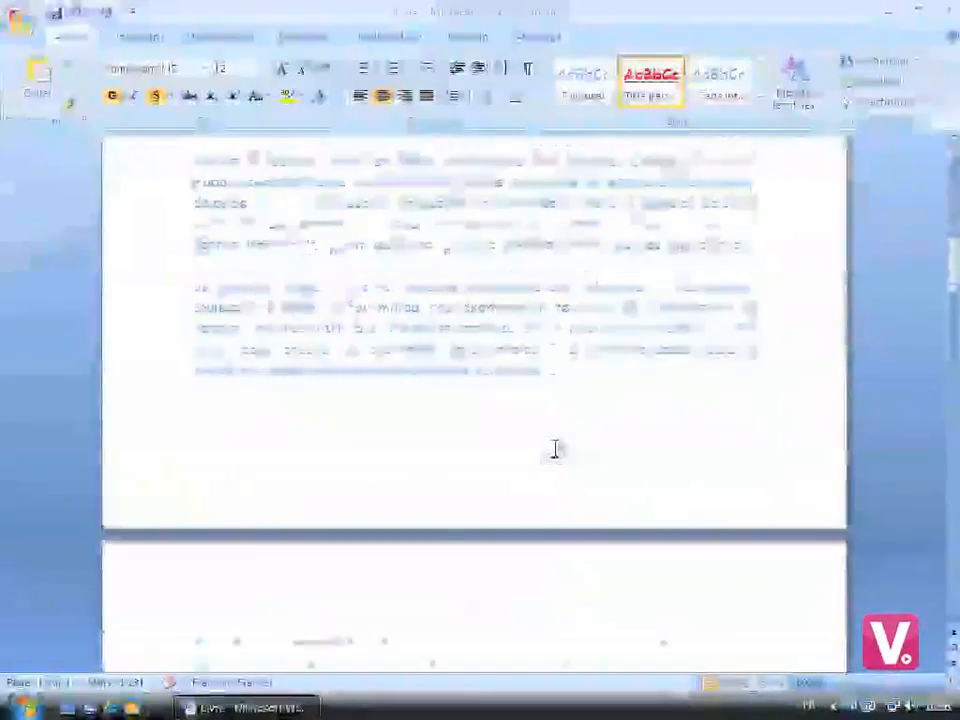
{"action": "scroll", "coordinate": [554, 449], "scroll_direction": "down", "scroll_amount": 5}
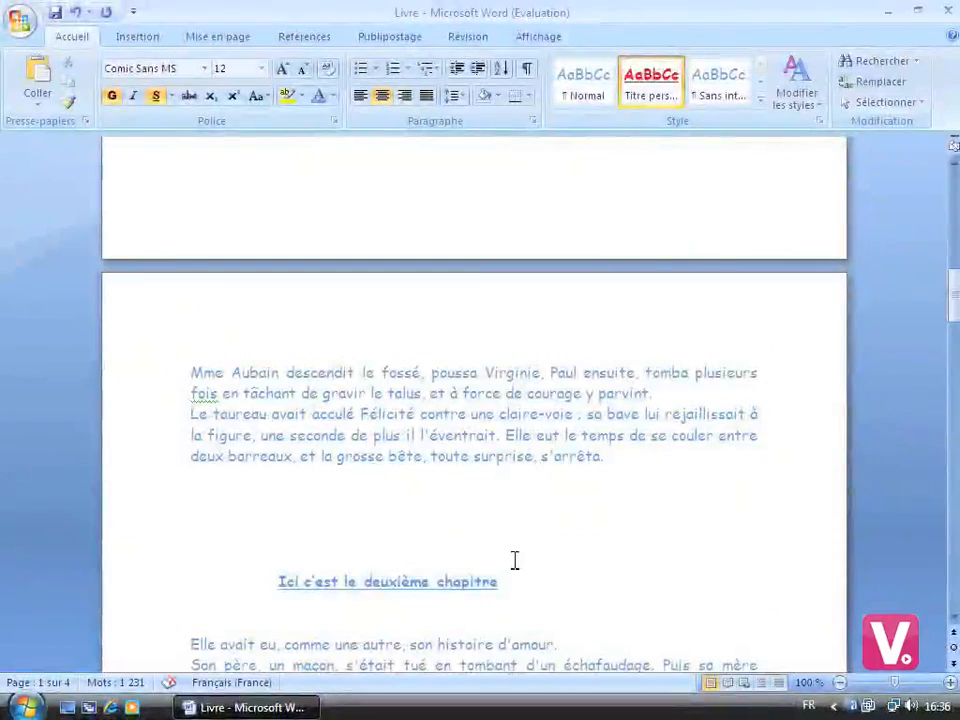
{"action": "left_click_drag", "start_coordinate": [502, 580], "coordinate": [361, 582]}
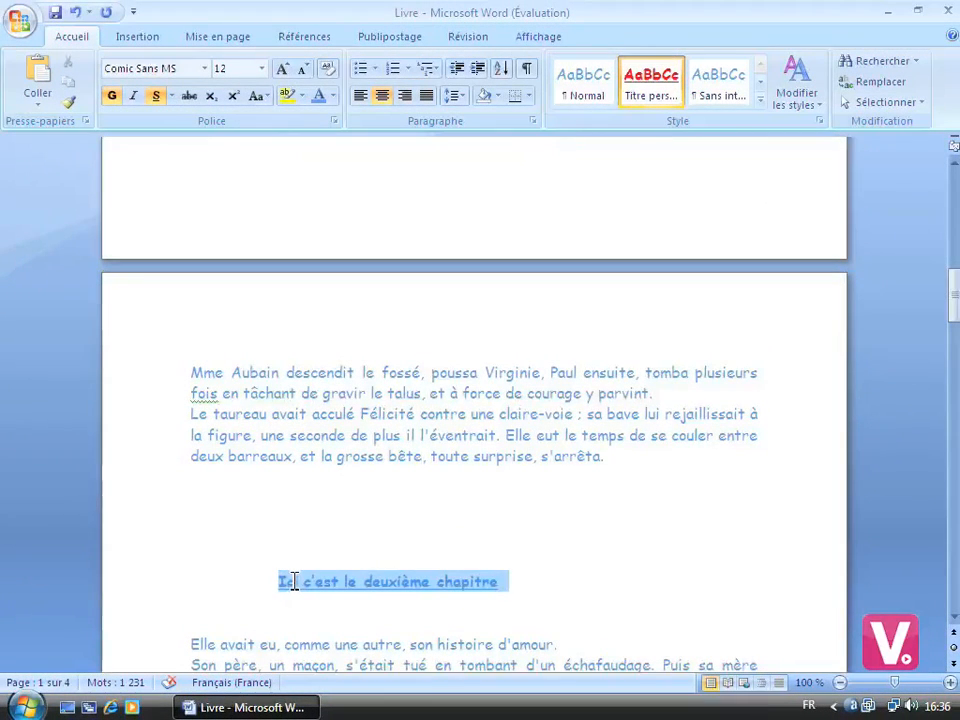
{"action": "left_click", "coordinate": [759, 101]}
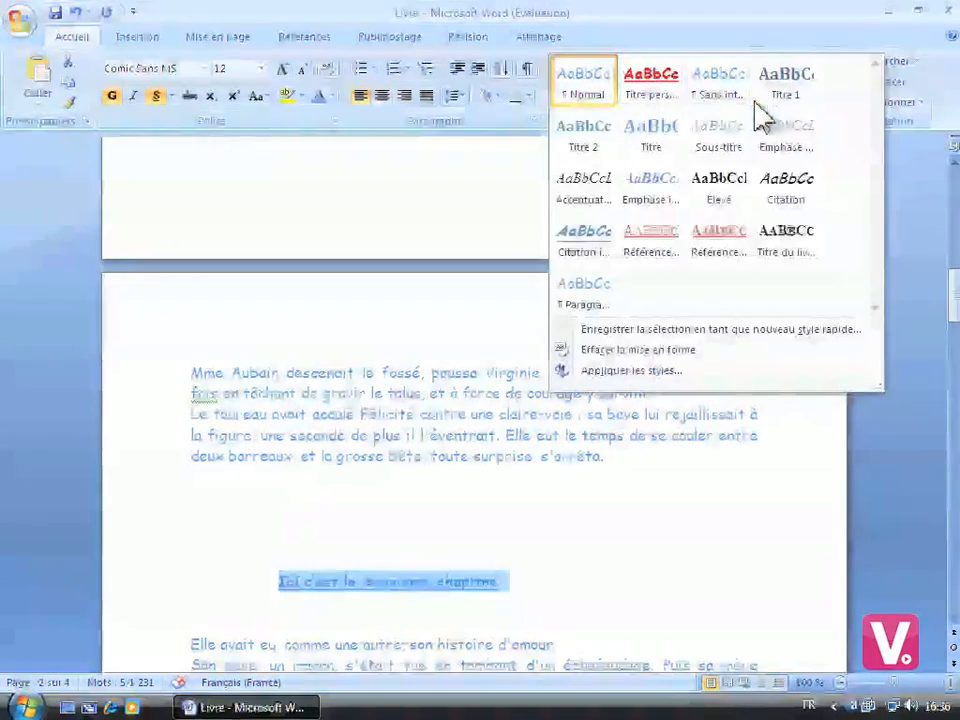
{"action": "left_click", "coordinate": [584, 140]}
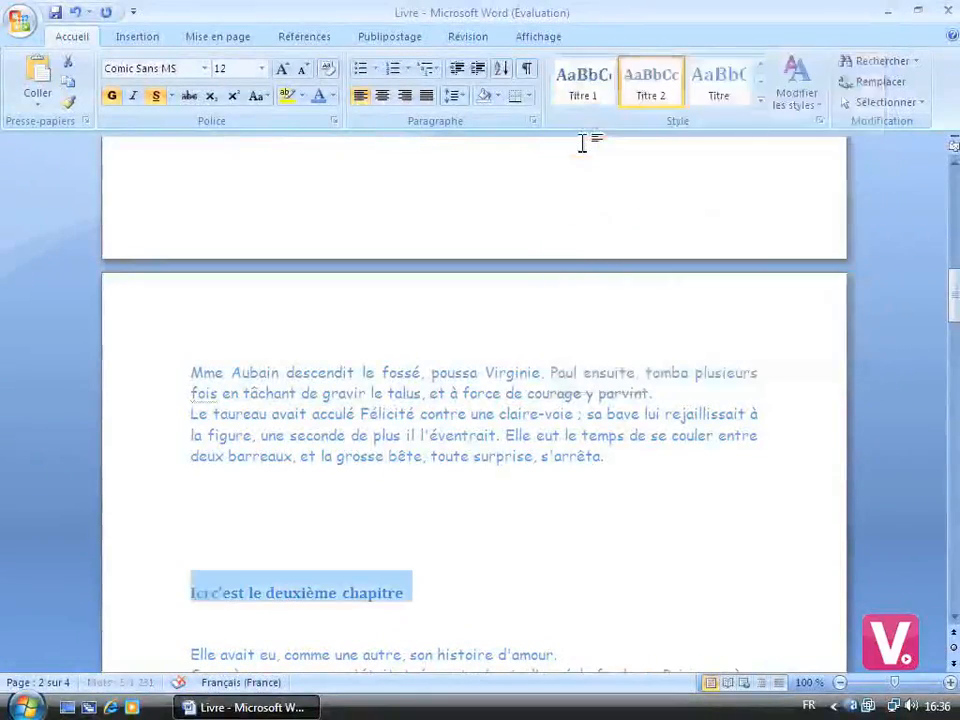
Apply the Titre 2 style to the heading "Ici c'est le premier chapitre"
{"action": "scroll", "coordinate": [562, 302], "scroll_direction": "up", "scroll_amount": 6}
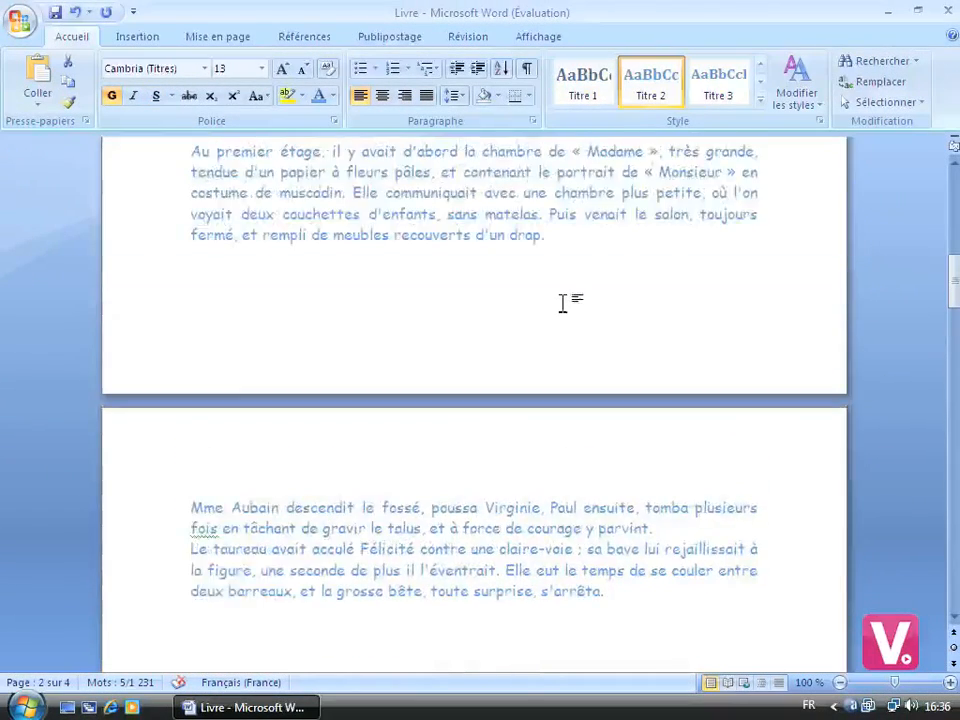
{"action": "scroll", "coordinate": [562, 302], "scroll_direction": "up", "scroll_amount": 12}
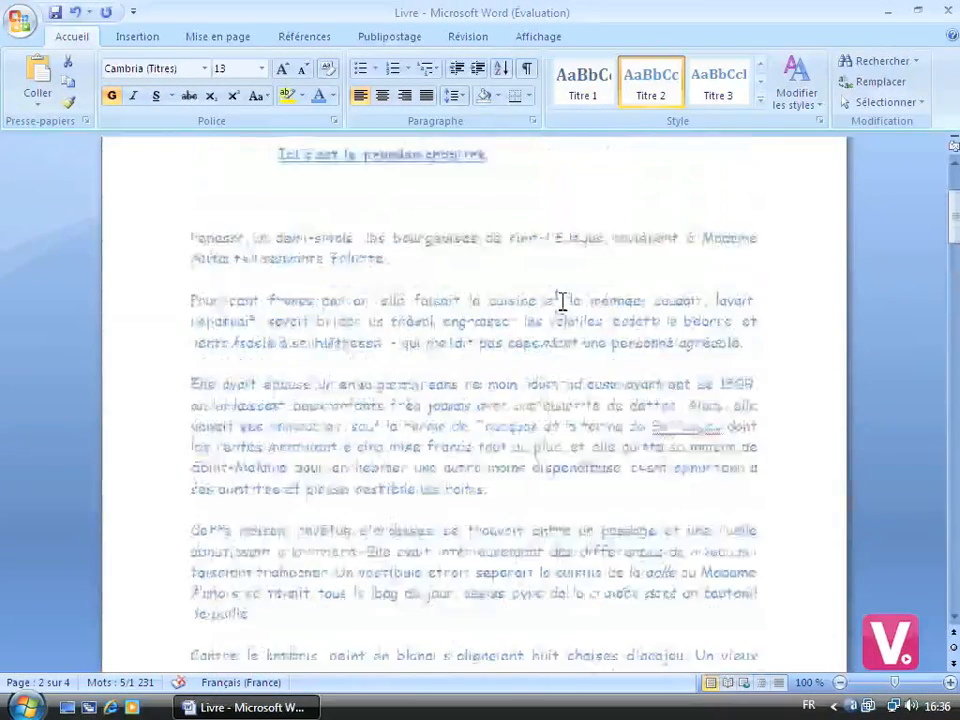
{"action": "left_click_drag", "start_coordinate": [473, 298], "coordinate": [280, 288]}
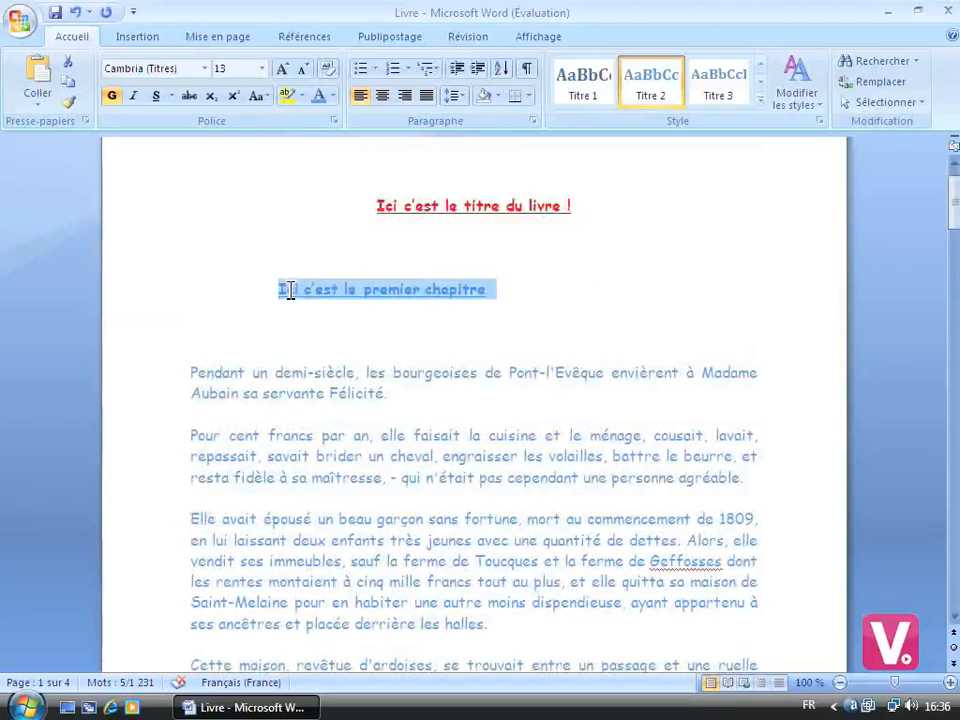
{"action": "left_click", "coordinate": [650, 80]}
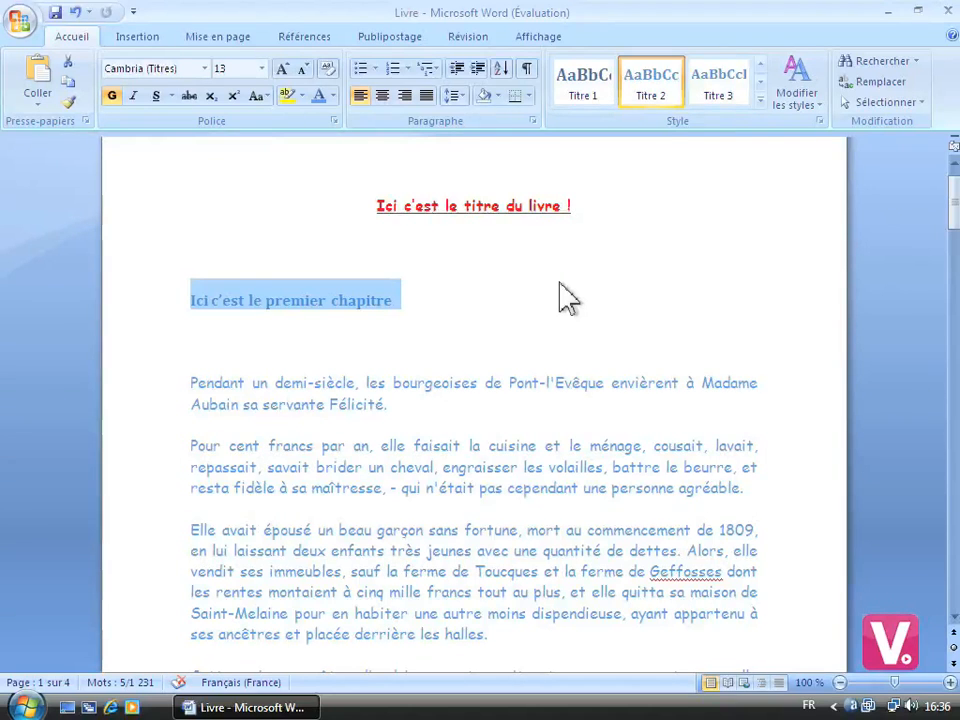
Open the Titre 2 style for modification and base it on the Titre 1 style
{"action": "right_click", "coordinate": [655, 100]}
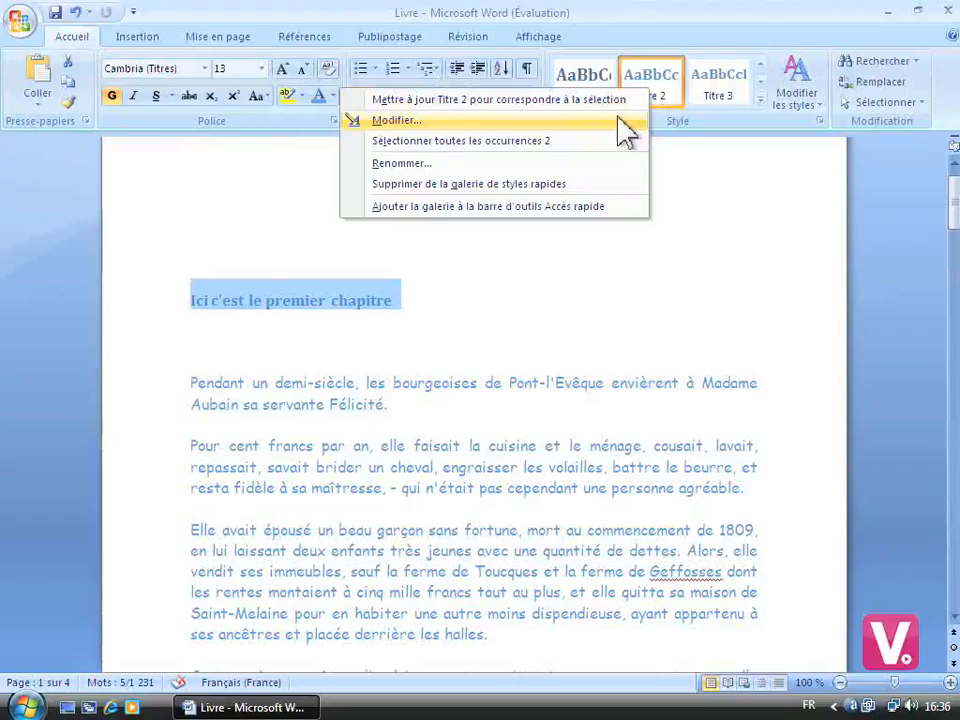
{"action": "left_click", "coordinate": [618, 120]}
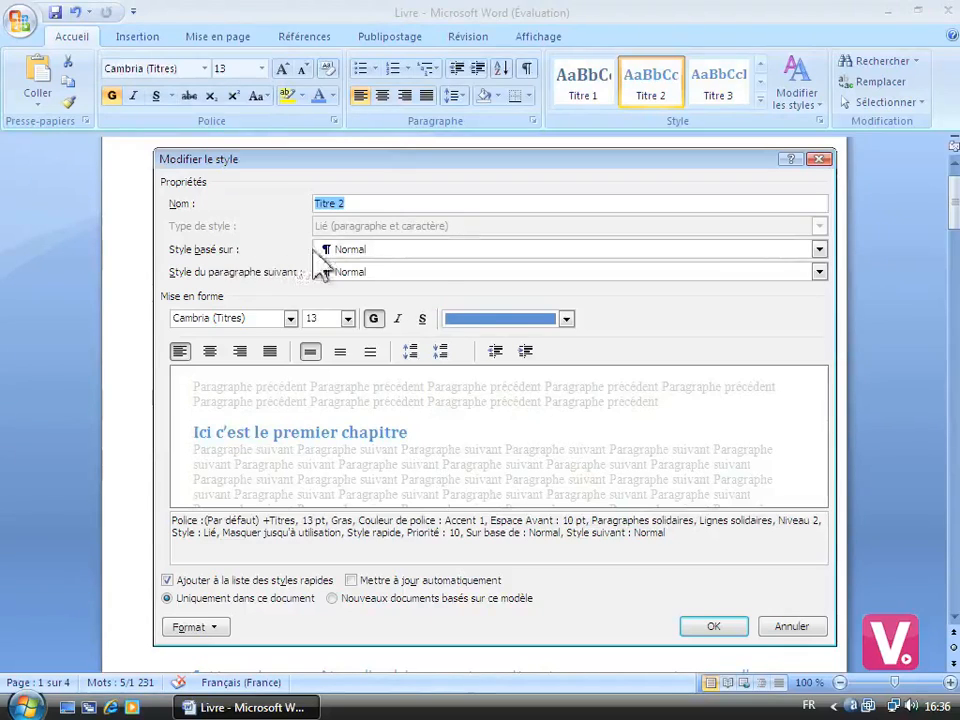
{"action": "left_click", "coordinate": [819, 251]}
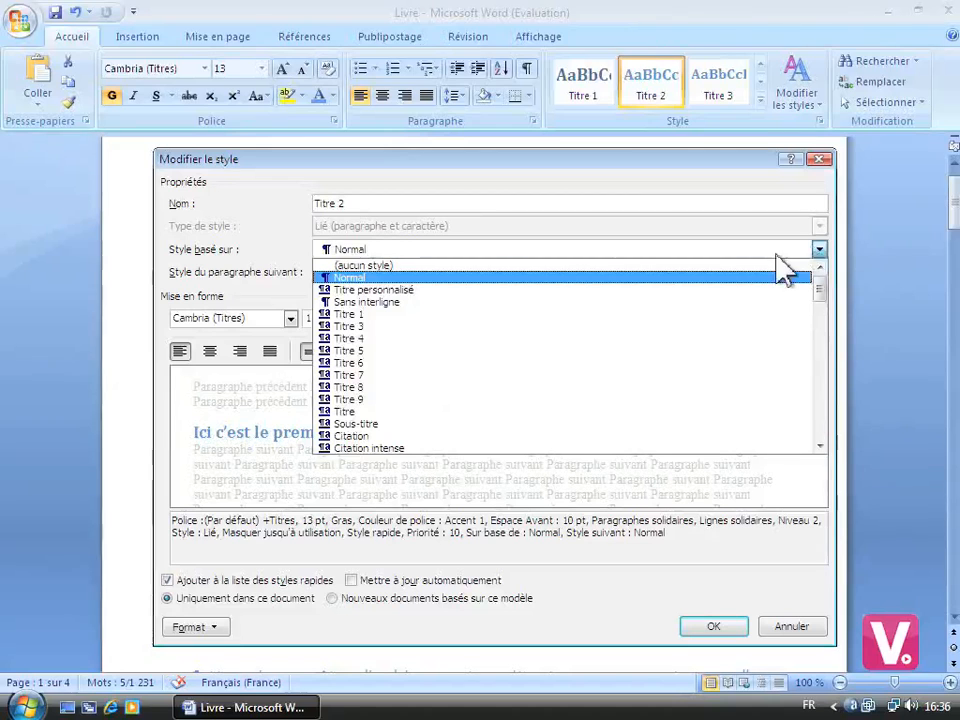
{"action": "left_click", "coordinate": [684, 314]}
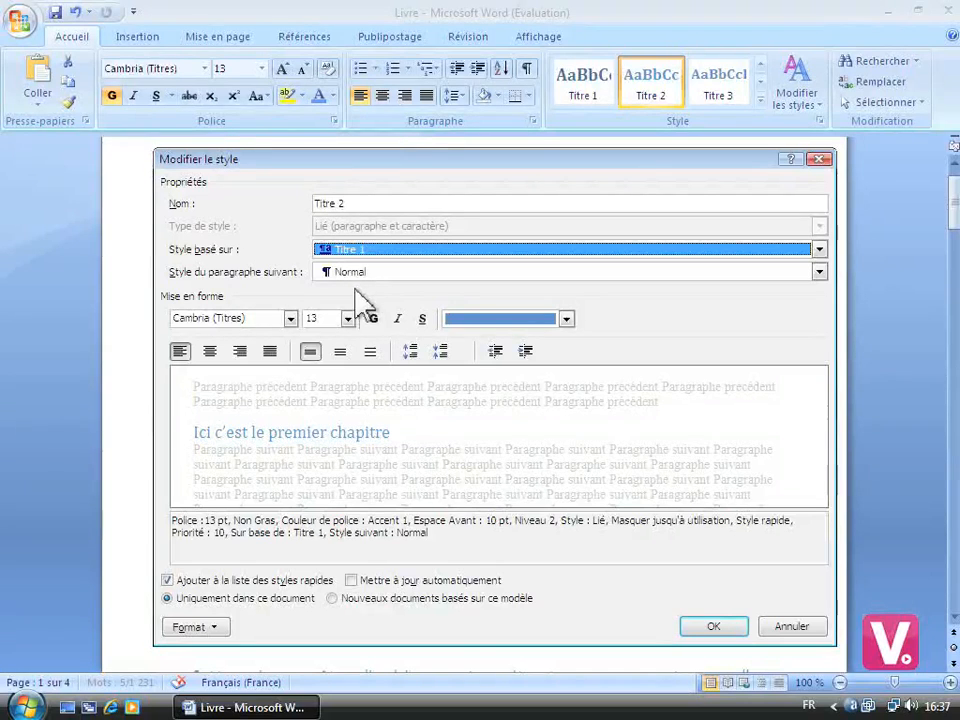
Set the Titre 2 style's font to Arial, 24 pt, underlined
{"action": "left_click", "coordinate": [290, 318]}
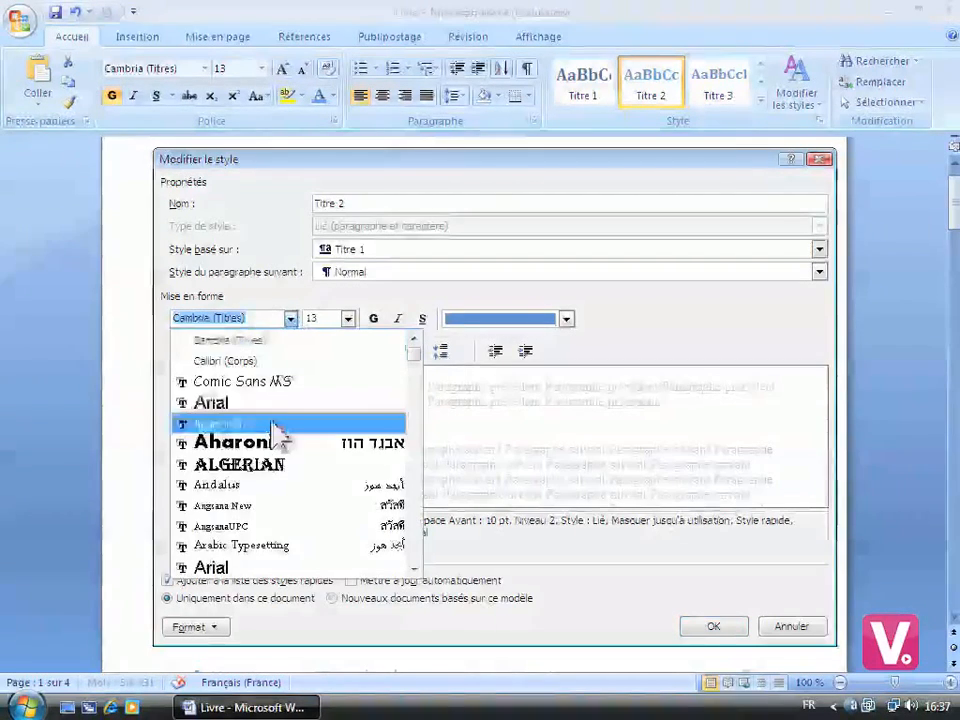
{"action": "left_click", "coordinate": [281, 566]}
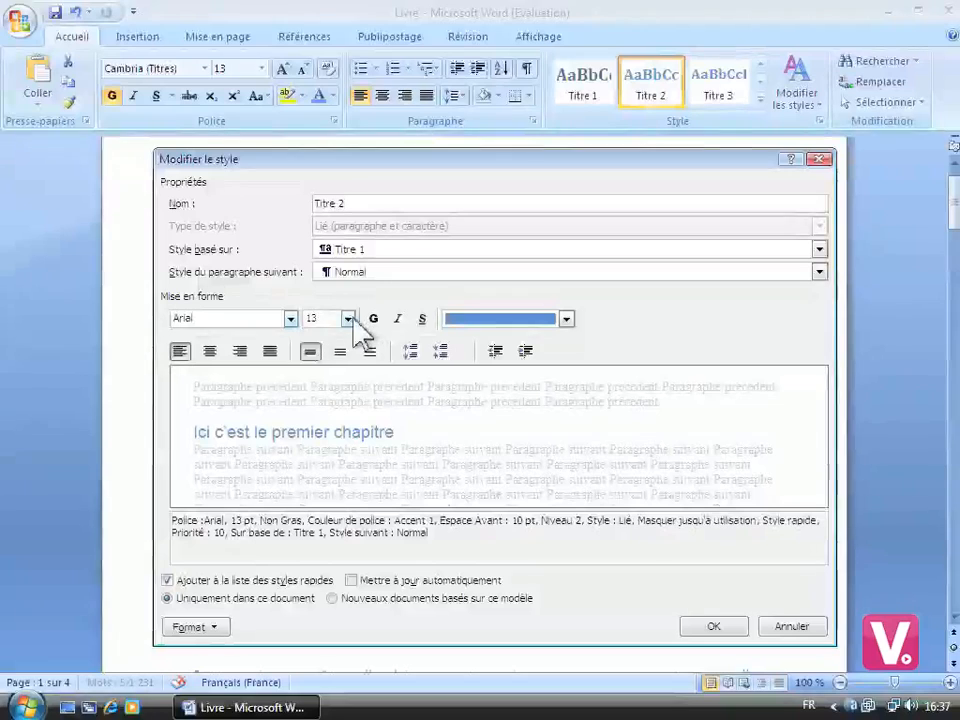
{"action": "left_click", "coordinate": [349, 318]}
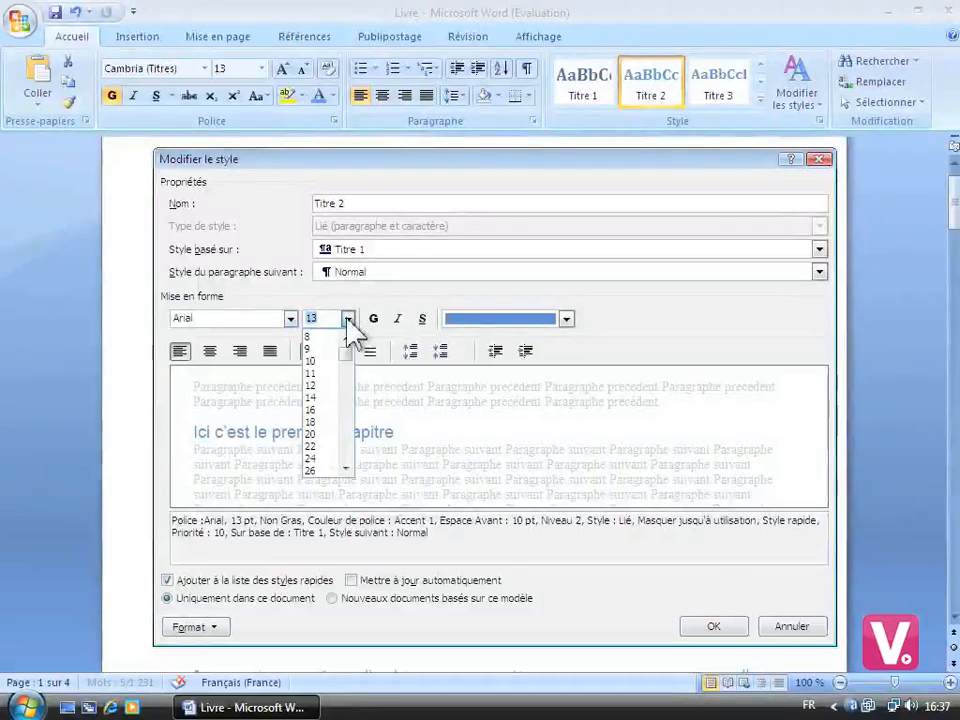
{"action": "left_click", "coordinate": [322, 458]}
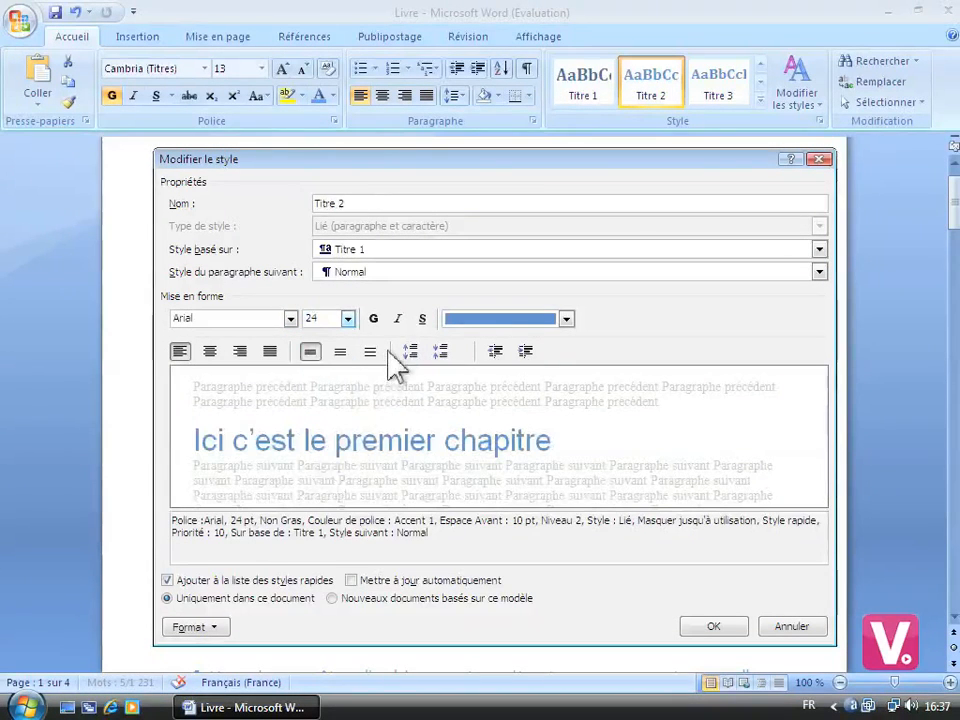
{"action": "left_click", "coordinate": [422, 318]}
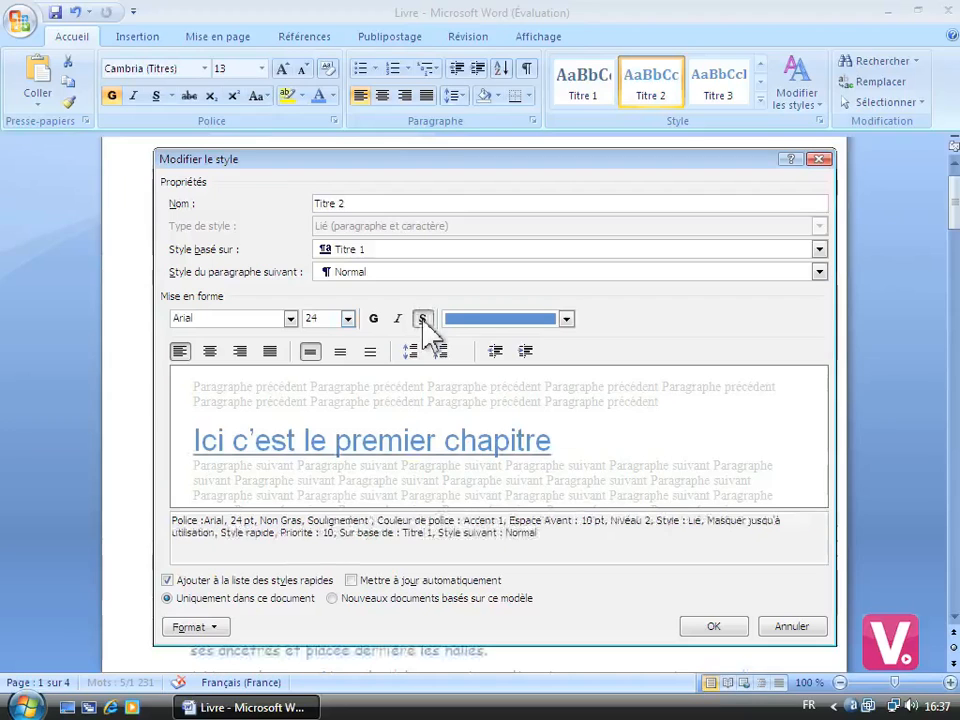
Give the Titre 2 style an orange Accent 6 font colour and centred alignment, apply the changes and check the chapter headings
{"action": "left_click", "coordinate": [566, 320]}
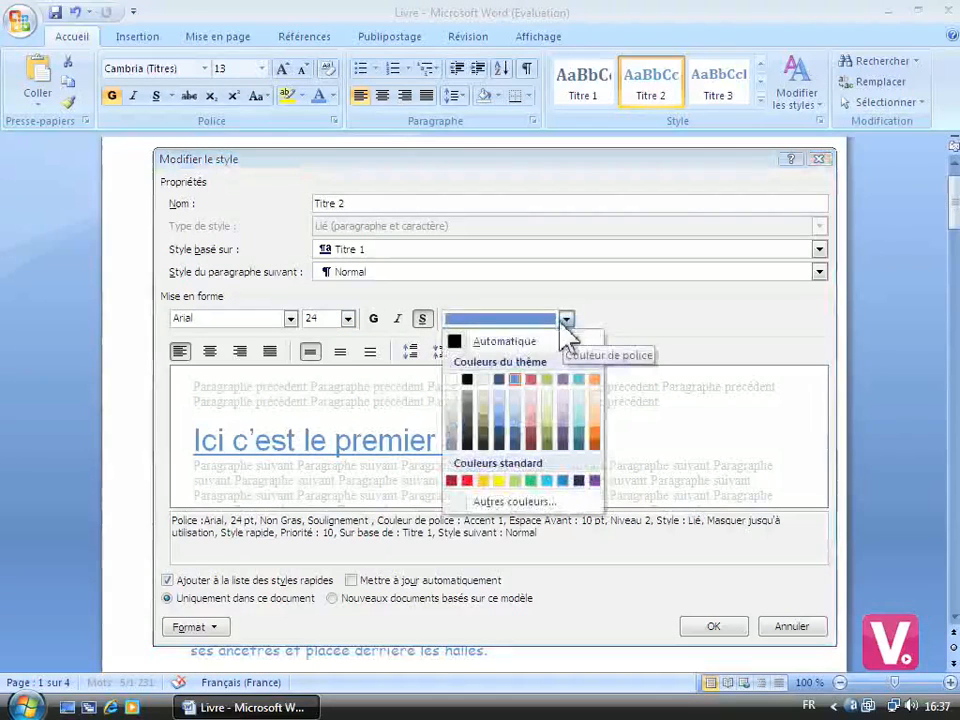
{"action": "left_click", "coordinate": [598, 442]}
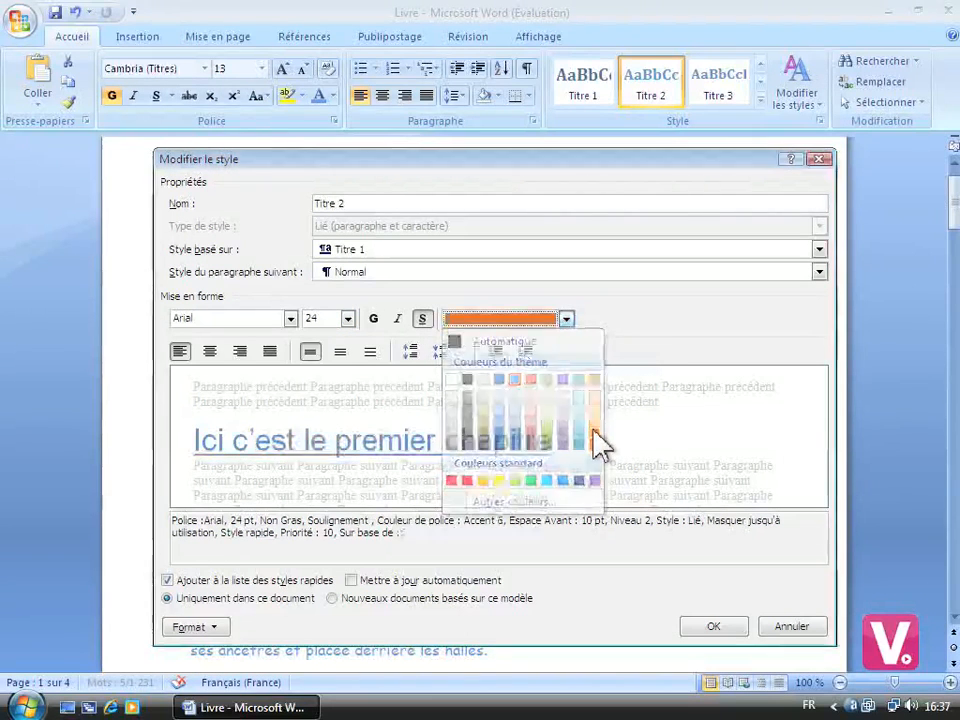
{"action": "left_click", "coordinate": [210, 352]}
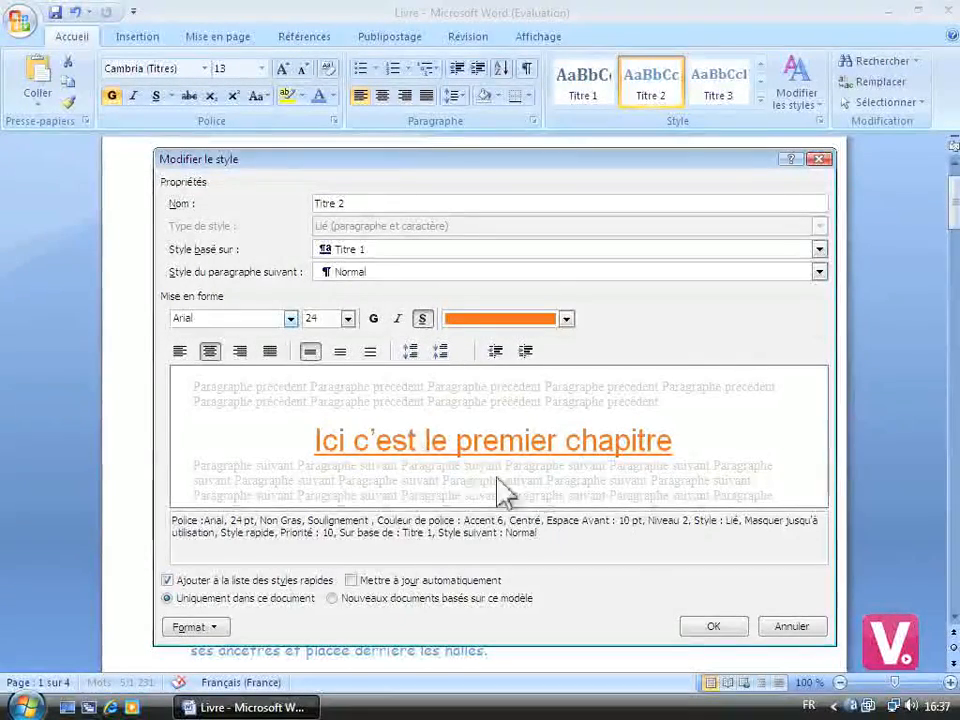
{"action": "left_click", "coordinate": [713, 627]}
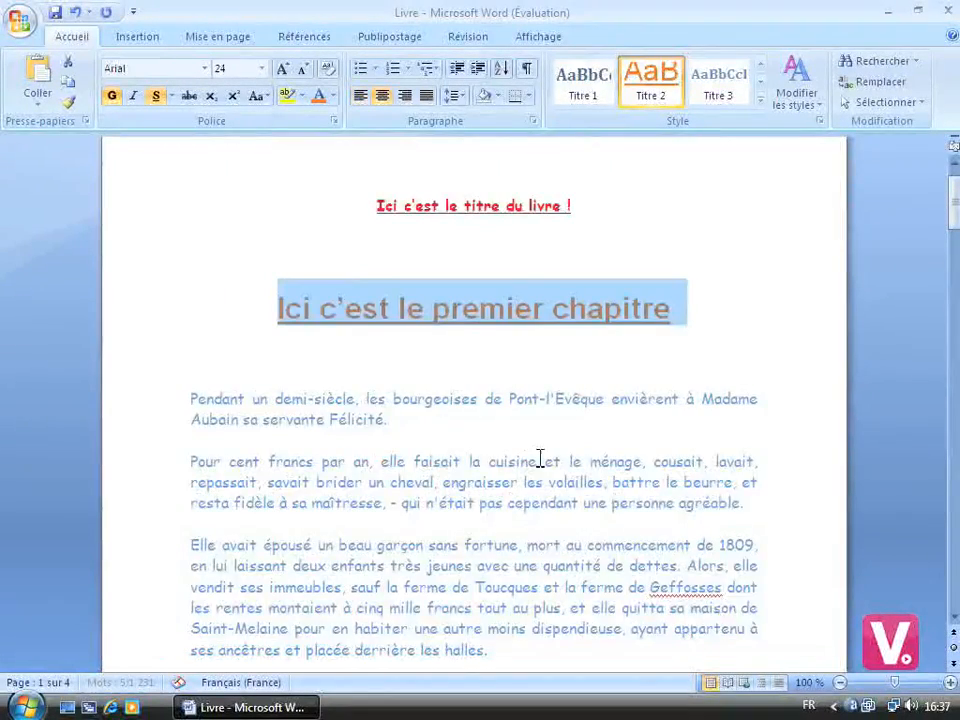
{"action": "left_click", "coordinate": [466, 374]}
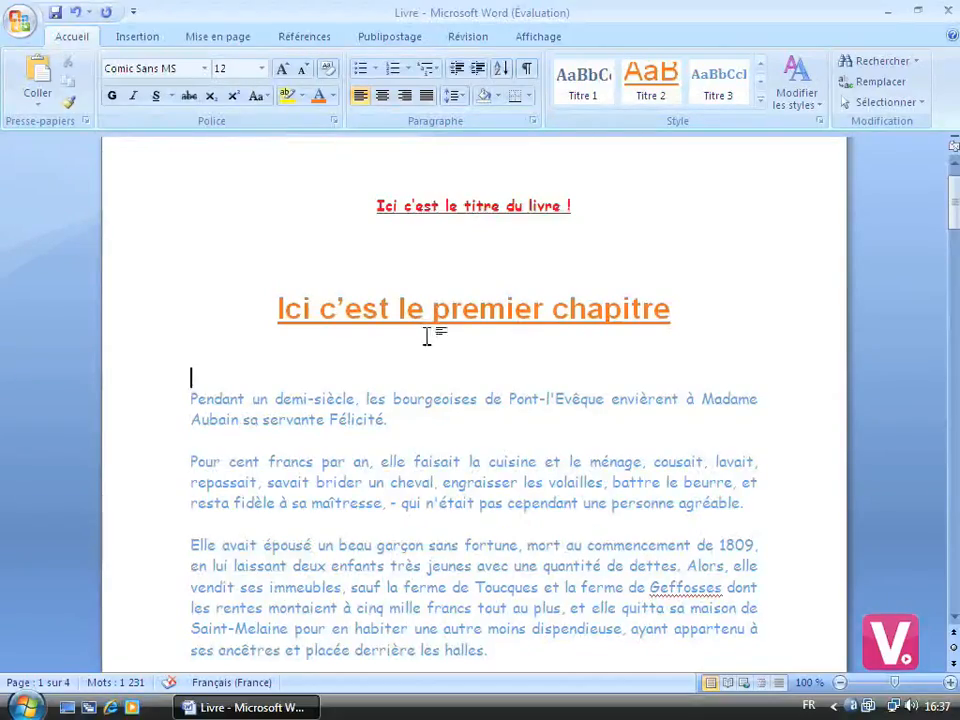
{"action": "scroll", "coordinate": [426, 336], "scroll_direction": "down", "scroll_amount": 10}
{"action": "scroll", "coordinate": [426, 336], "scroll_direction": "down", "scroll_amount": 10}
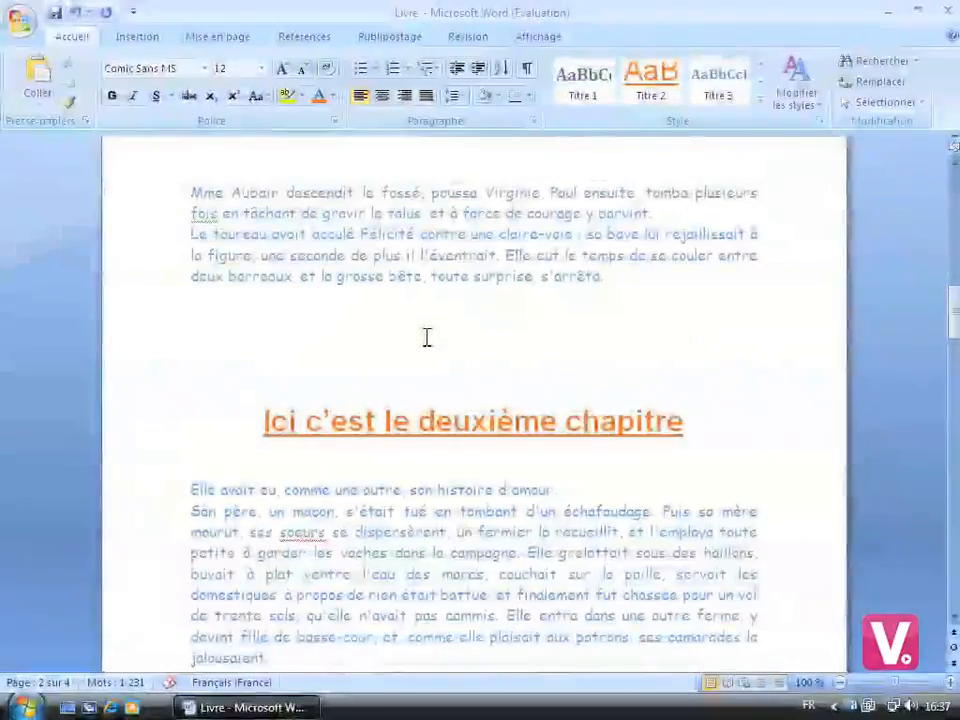